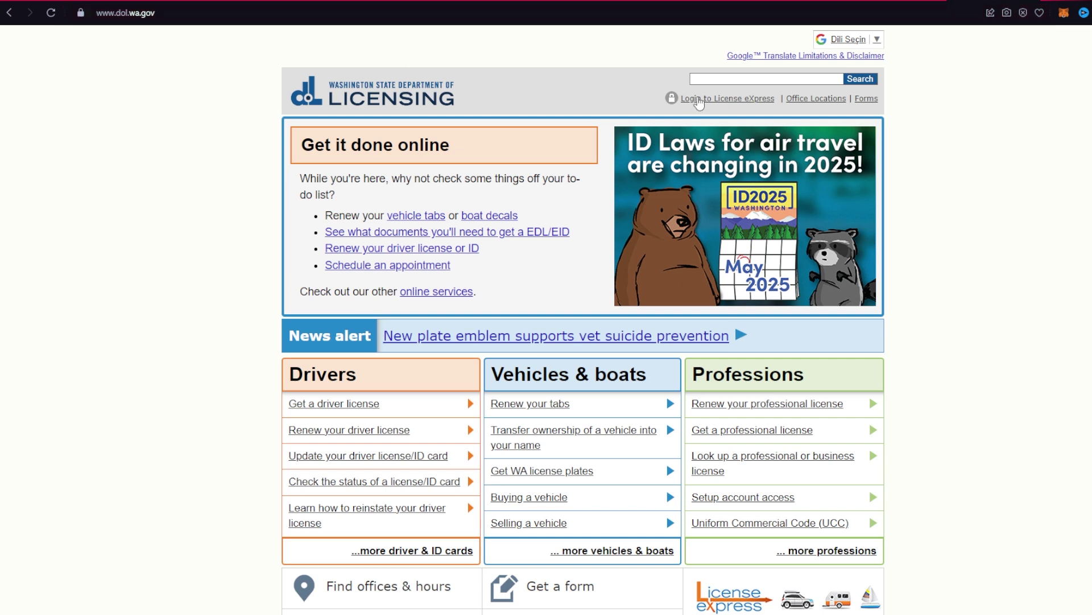
Go to the License eXpress sign-in page and focus the Username field
left_click(693, 104)
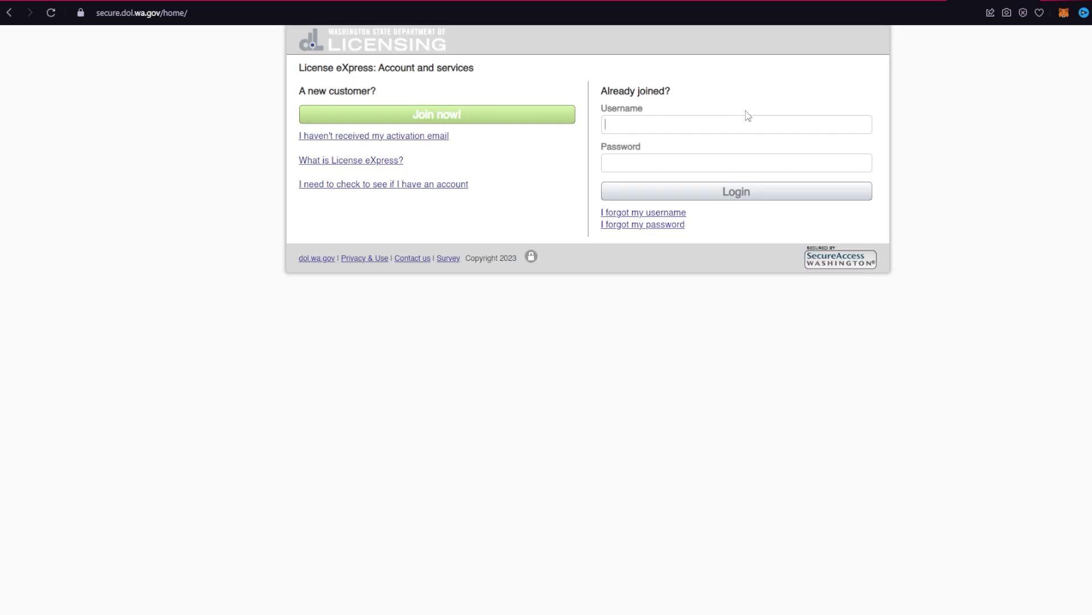
left_click(678, 126)
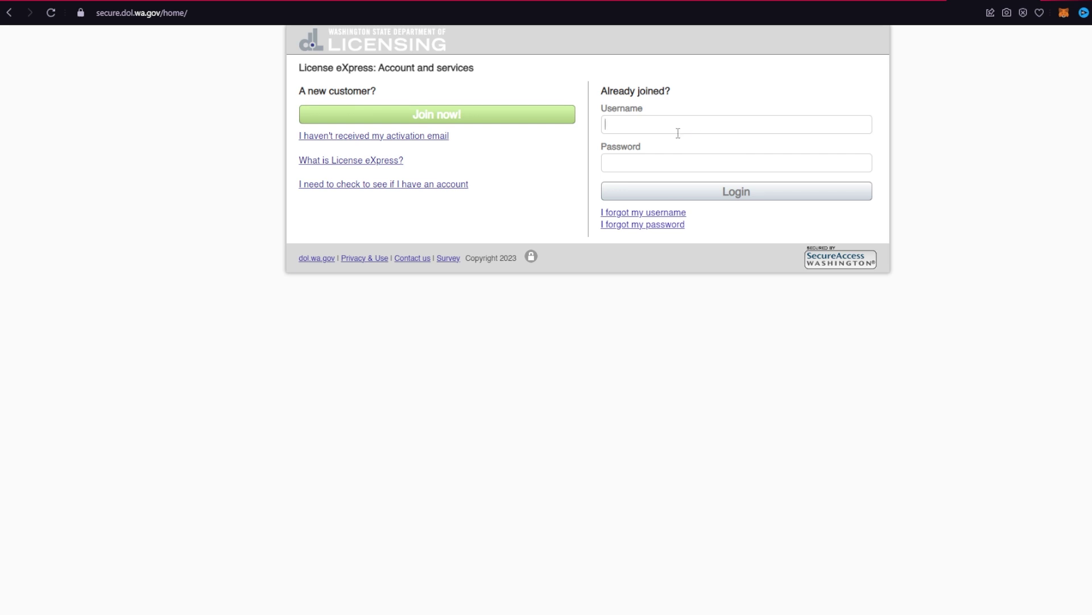